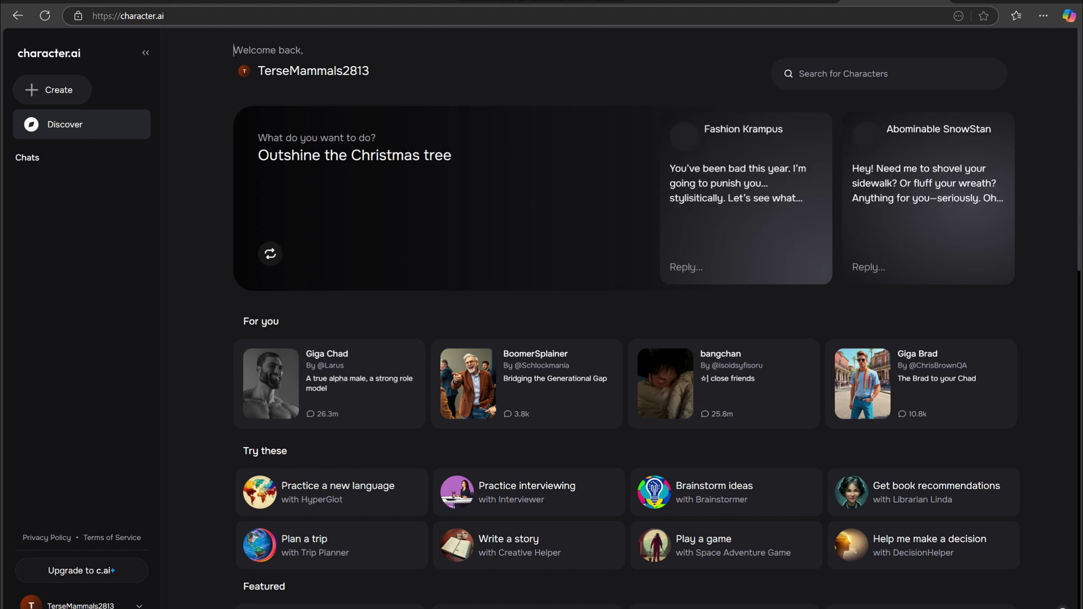
scroll(626, 339, down, 1)
scroll(627, 339, down, 2)
scroll(626, 339, down, 2)
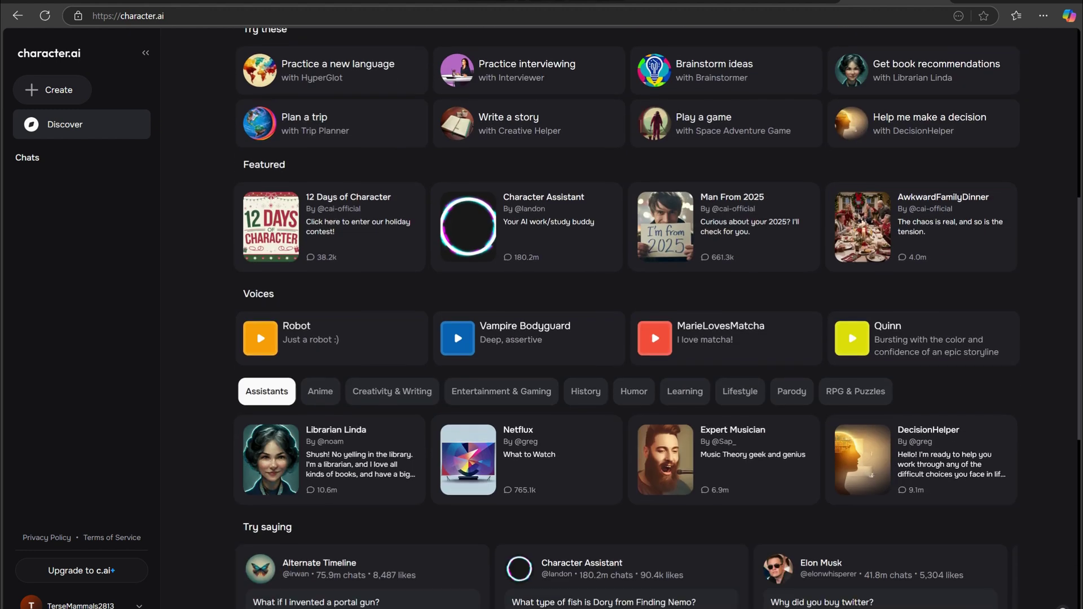
scroll(627, 339, down, 1)
scroll(626, 339, down, 1)
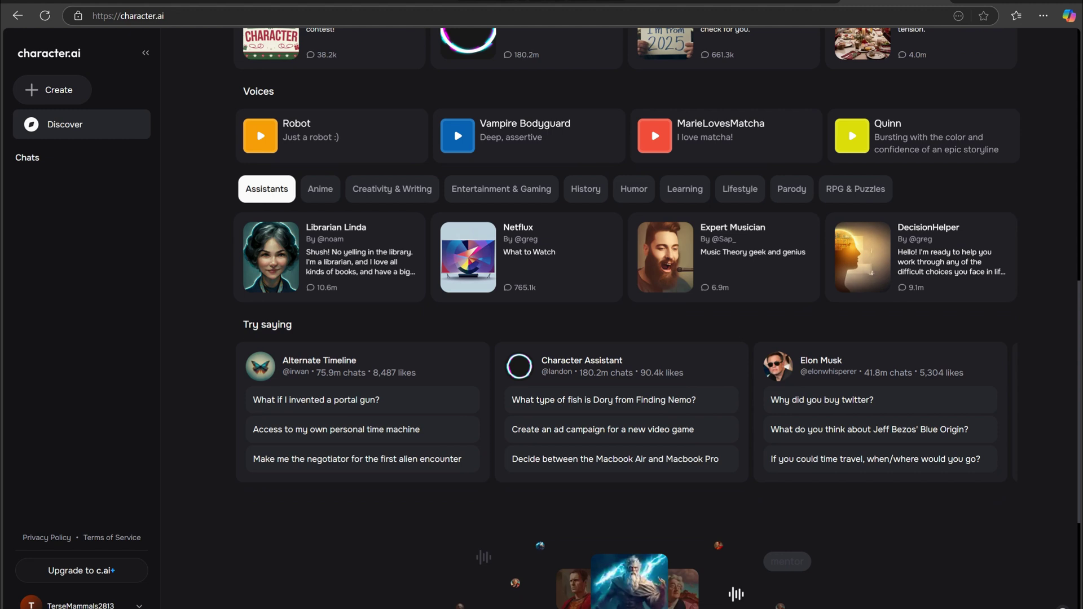
scroll(626, 338, down, 1)
scroll(627, 338, down, 1)
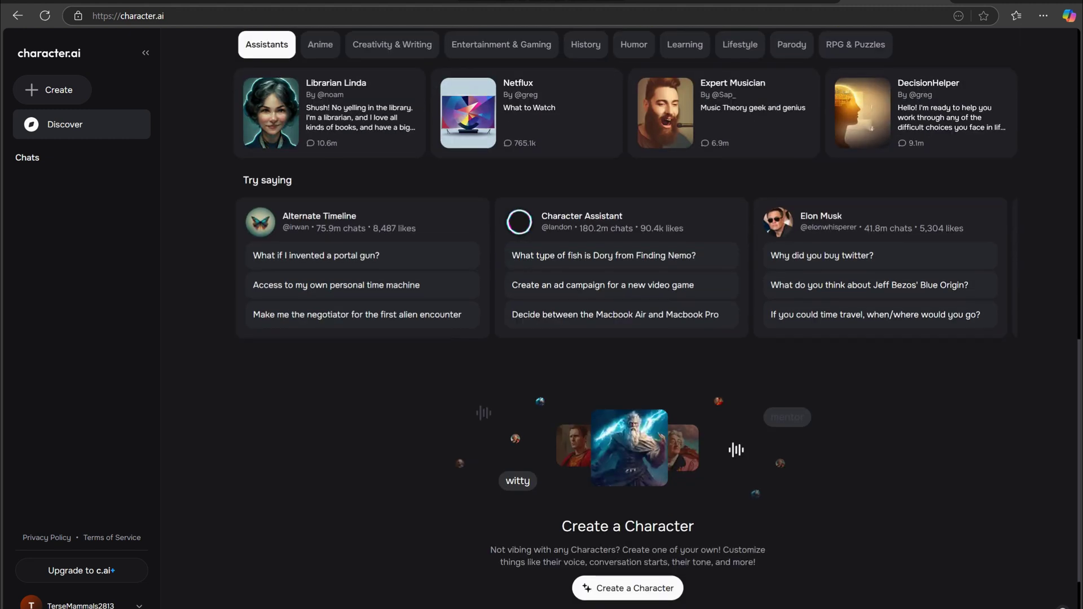
scroll(626, 339, down, 2)
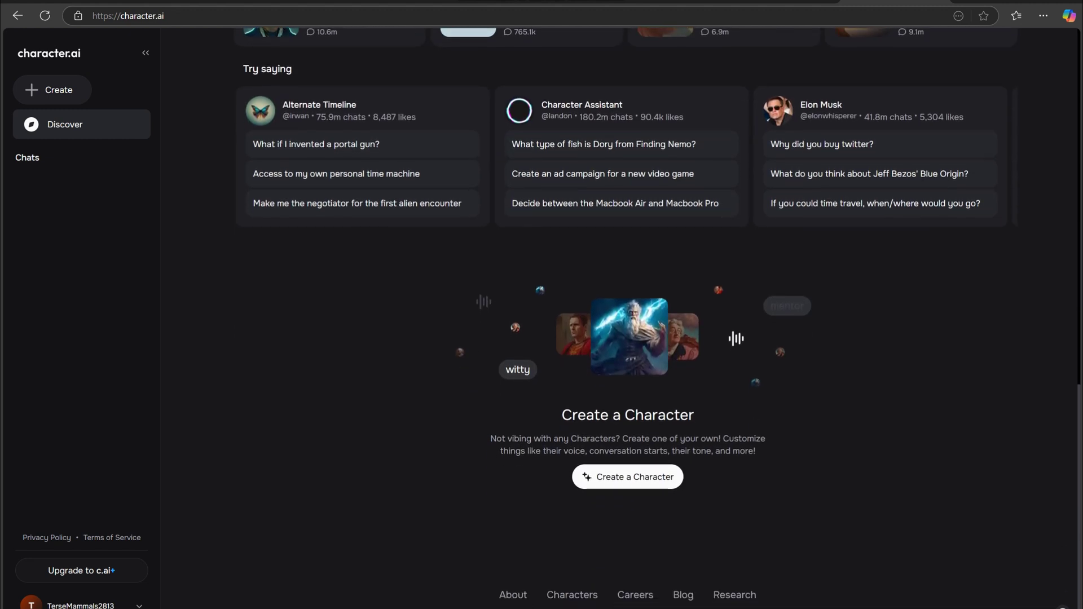
scroll(626, 339, up, 1)
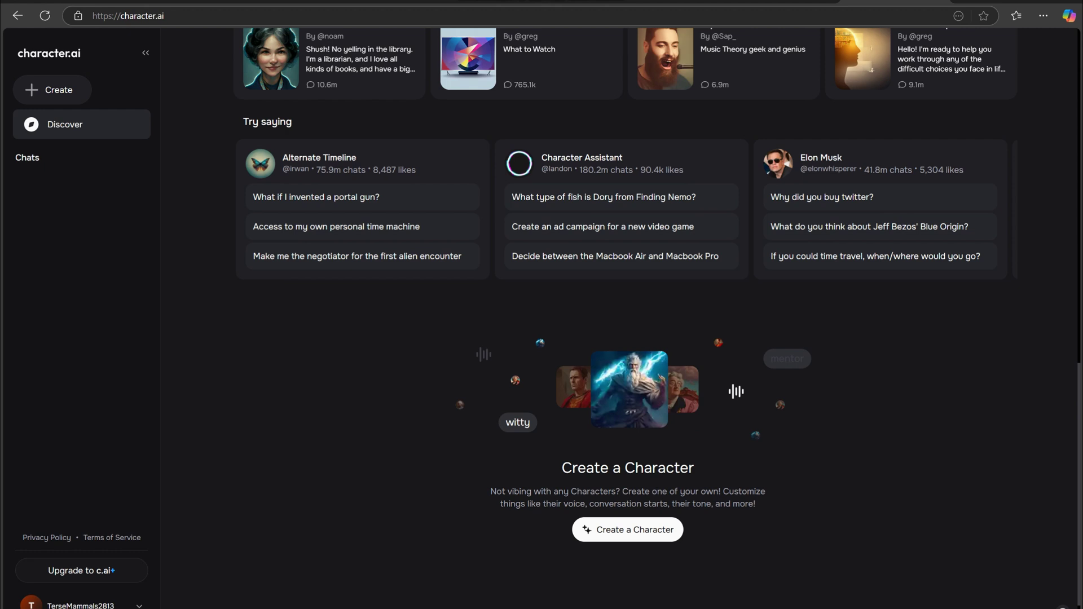
scroll(626, 339, up, 1)
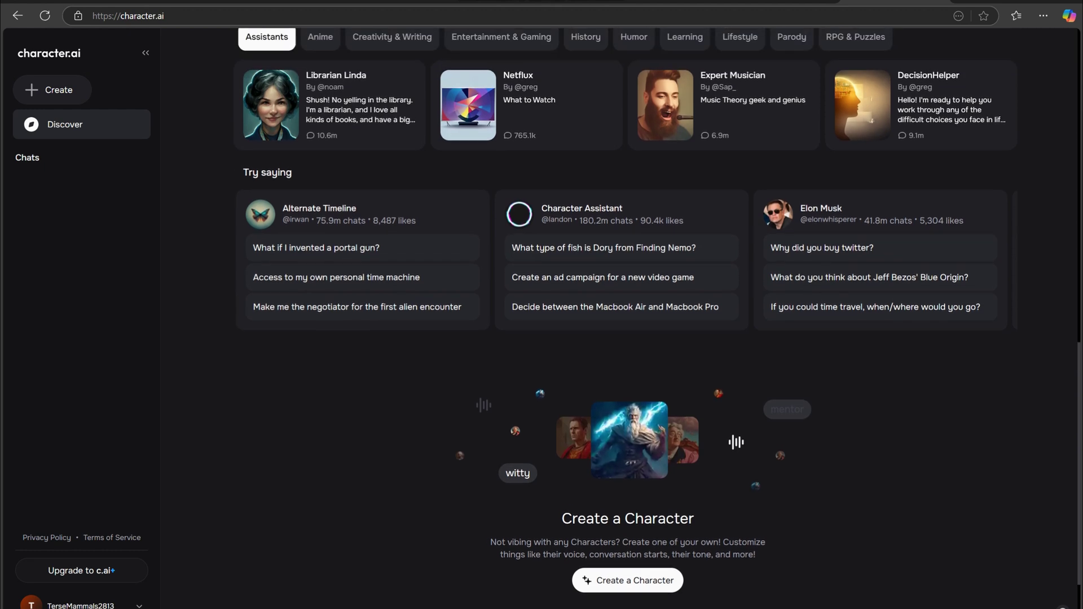
scroll(626, 339, up, 1)
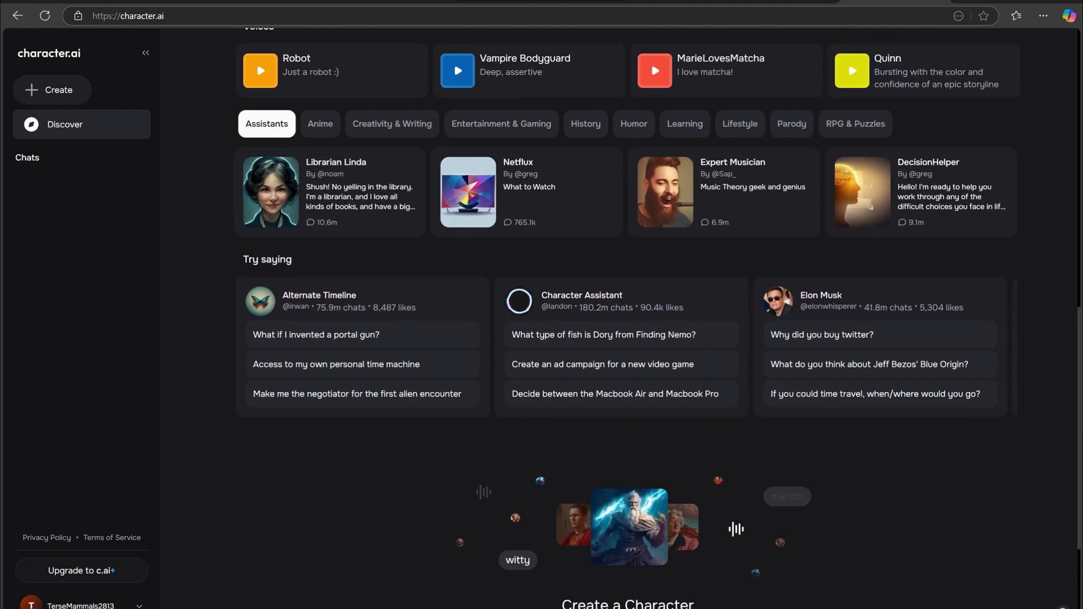
scroll(626, 339, up, 2)
scroll(626, 339, up, 1)
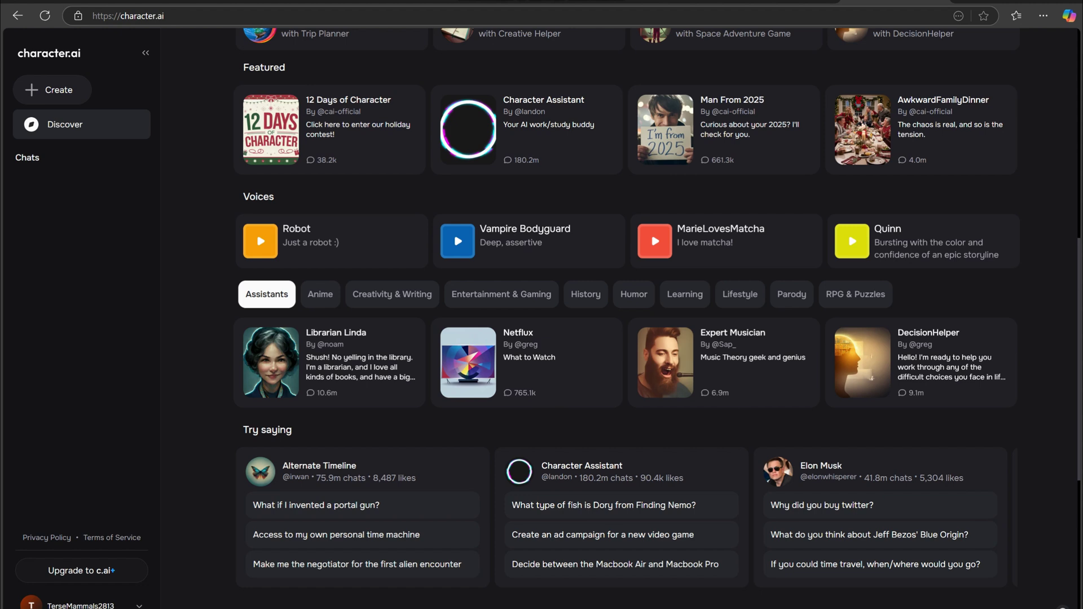
scroll(626, 338, up, 1)
scroll(627, 339, up, 2)
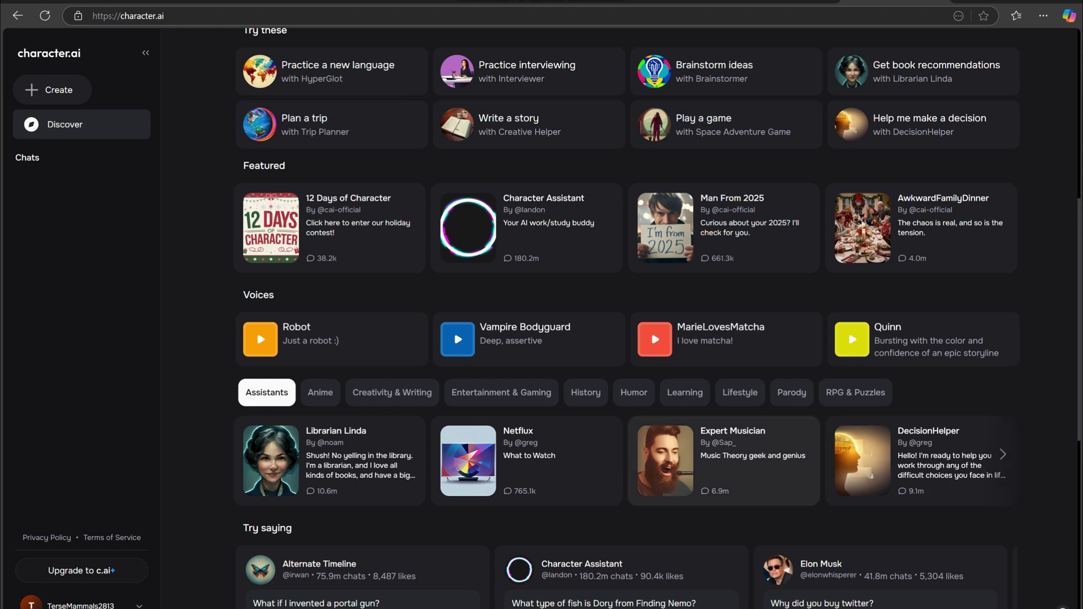
Open a chat with the Expert Musician character from the Assistants row
click(723, 461)
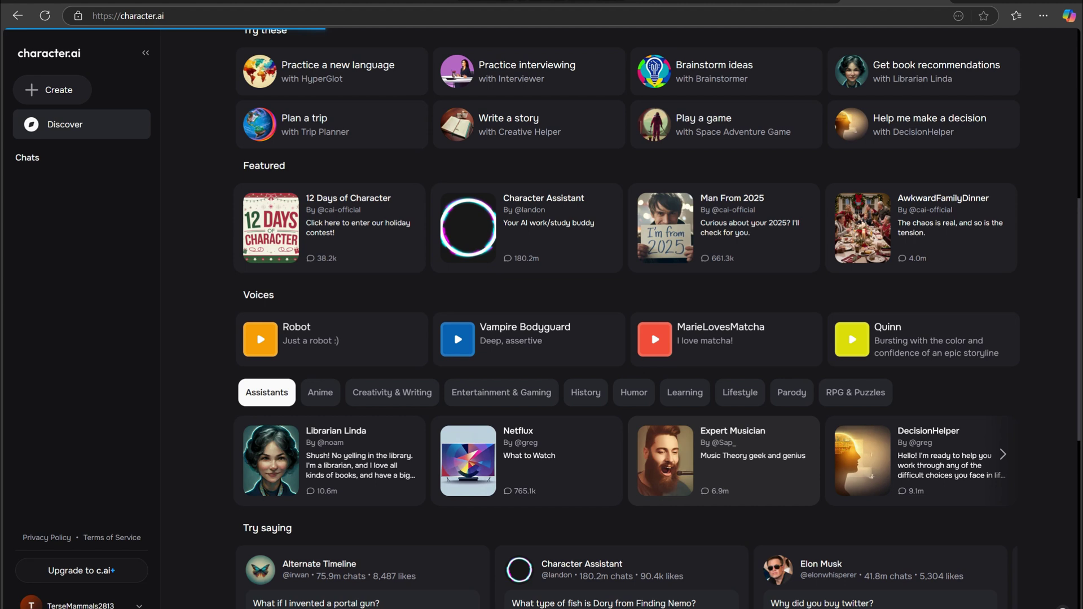